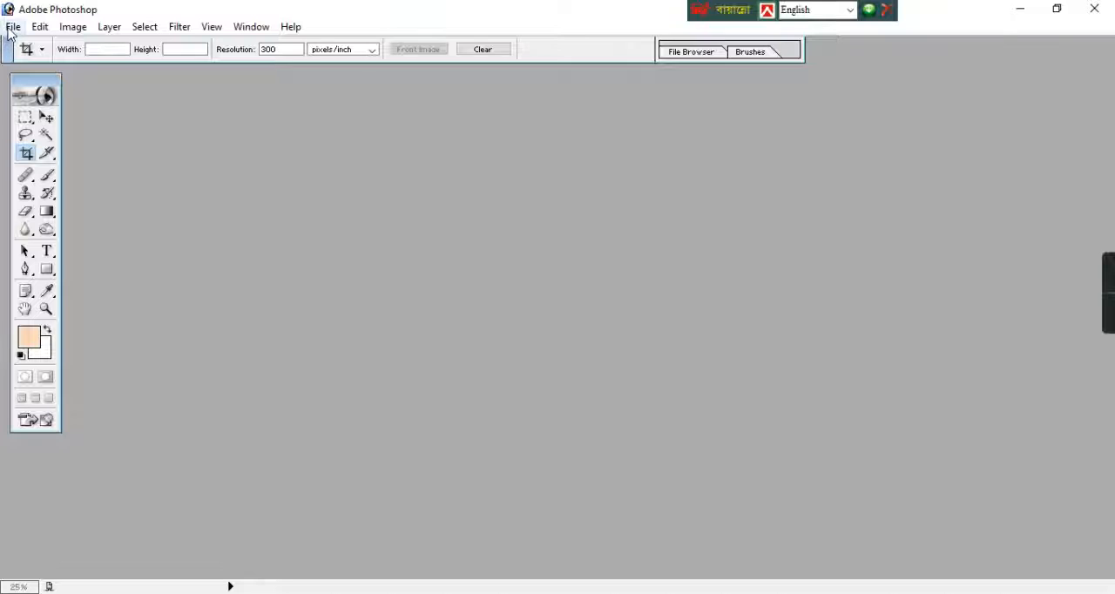
Open the scanned image 3 from the Class 8 folder and maximize its document window
double_click(561, 258)
click(909, 81)
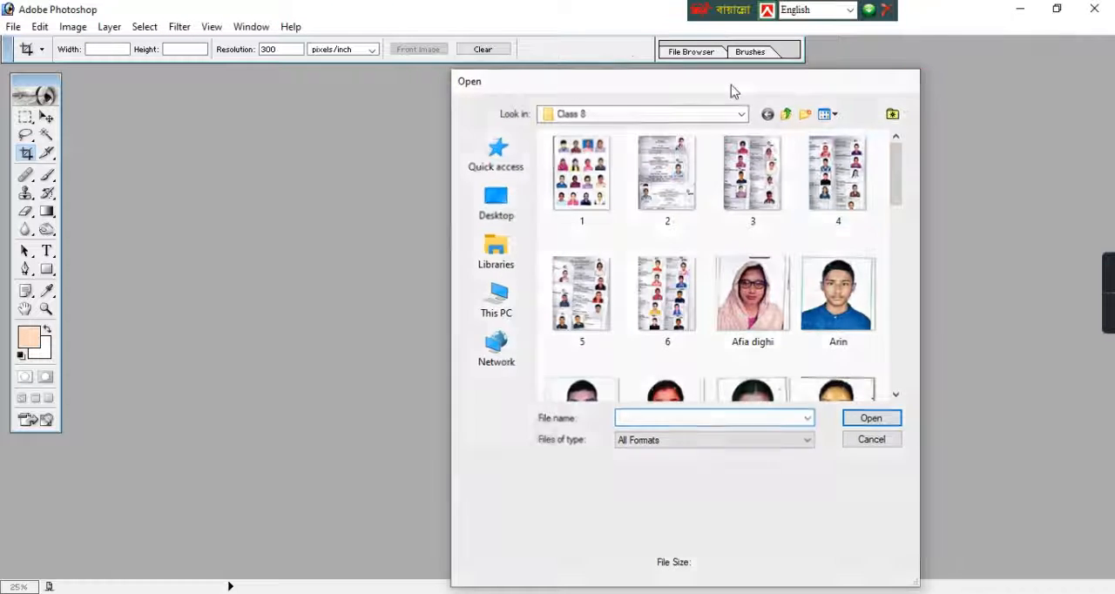
click(13, 26)
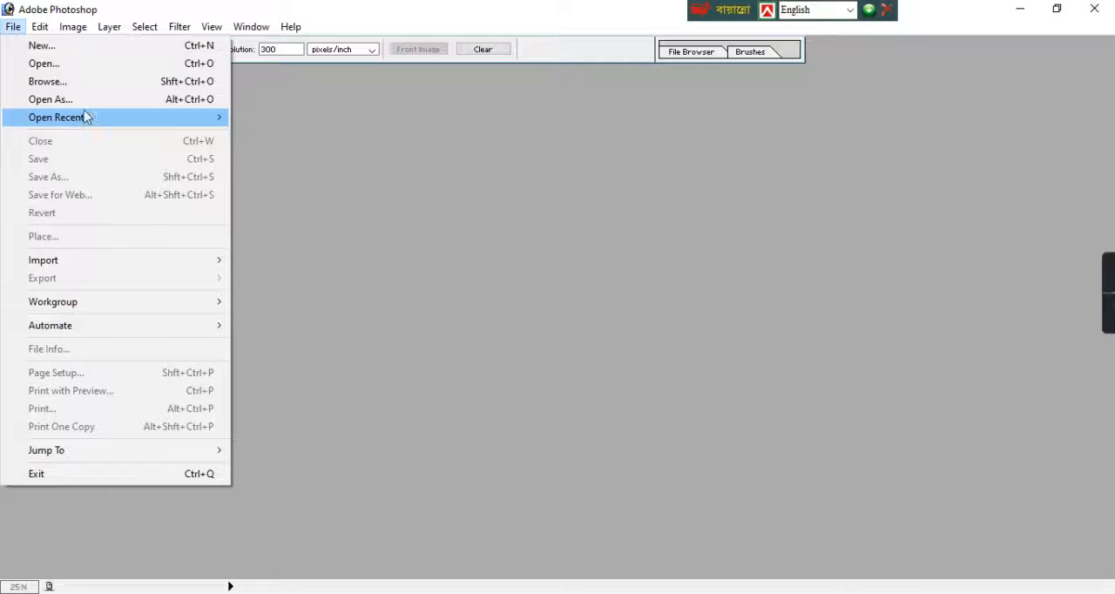
click(44, 64)
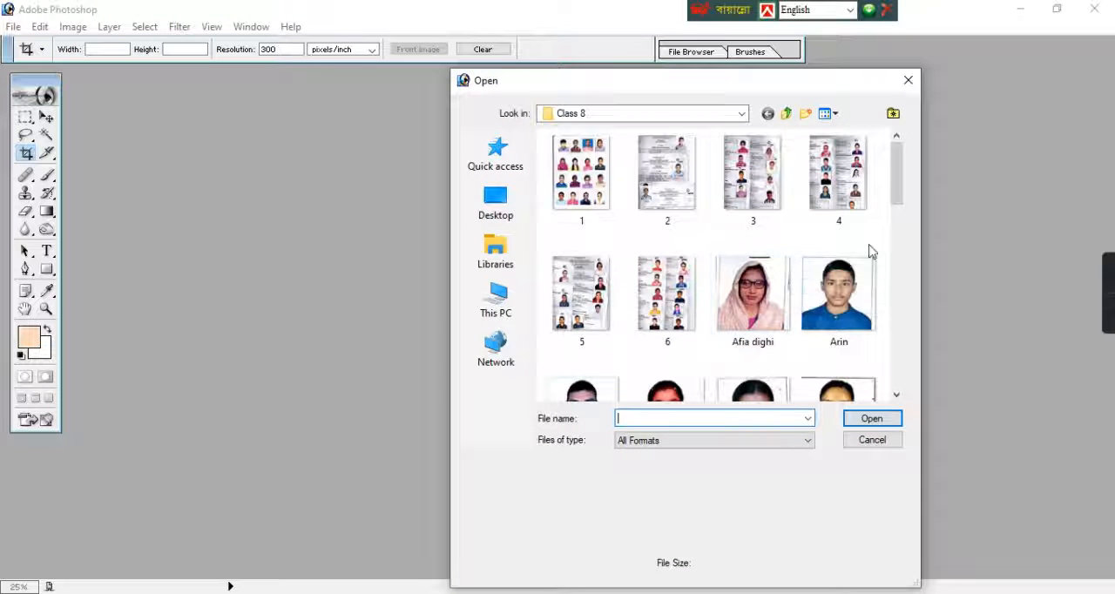
click(763, 193)
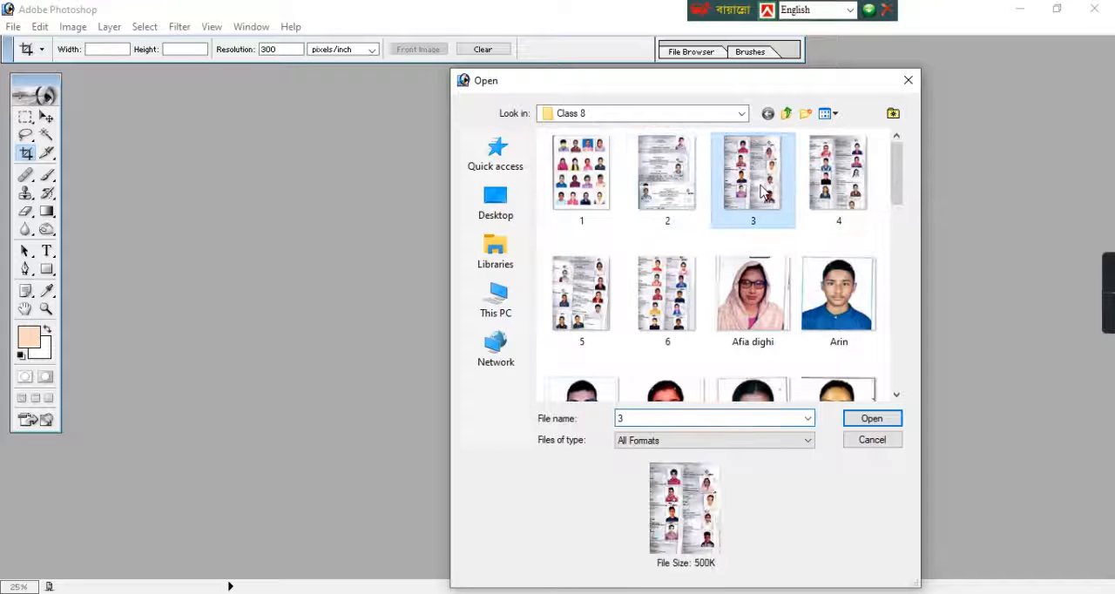
click(890, 420)
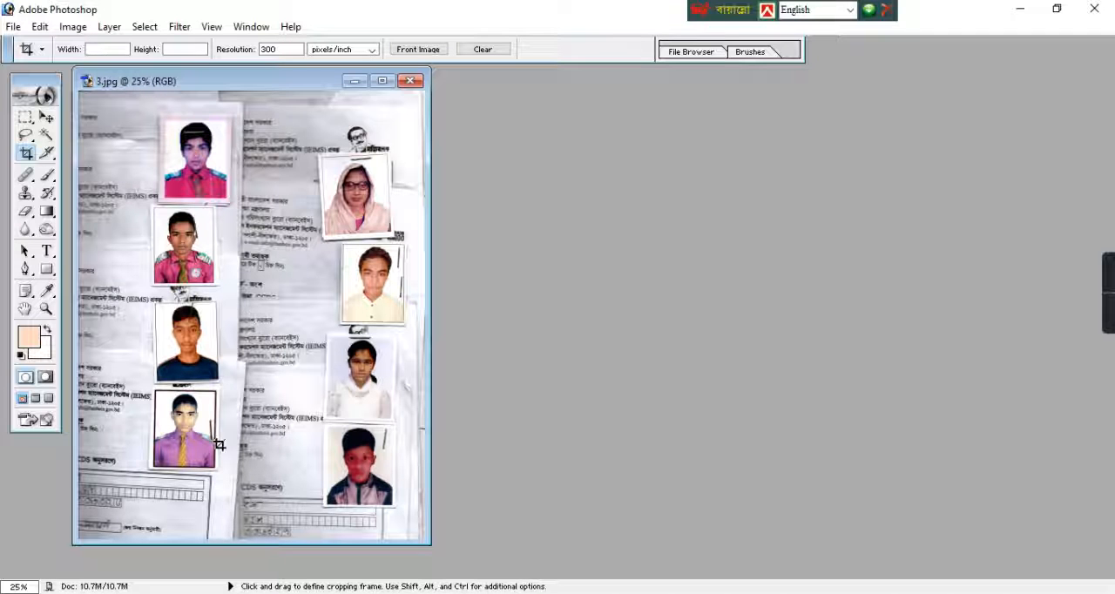
click(381, 81)
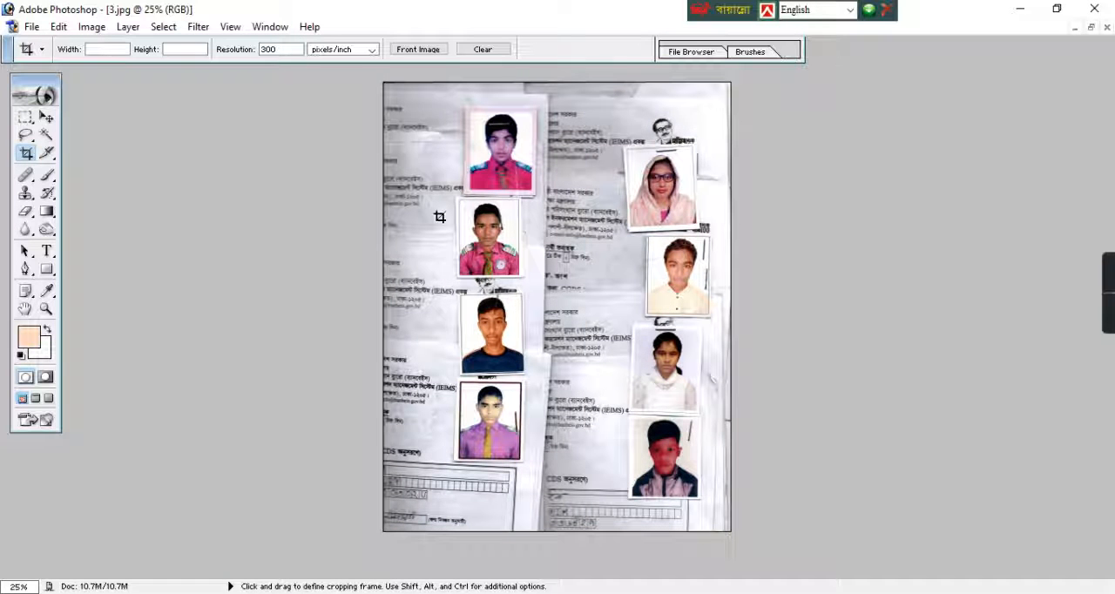
Crop the scan to the portrait of the boy in the purple shirt and striped tie, cutting just above the photo's lower border
scroll(453, 217, up, 5)
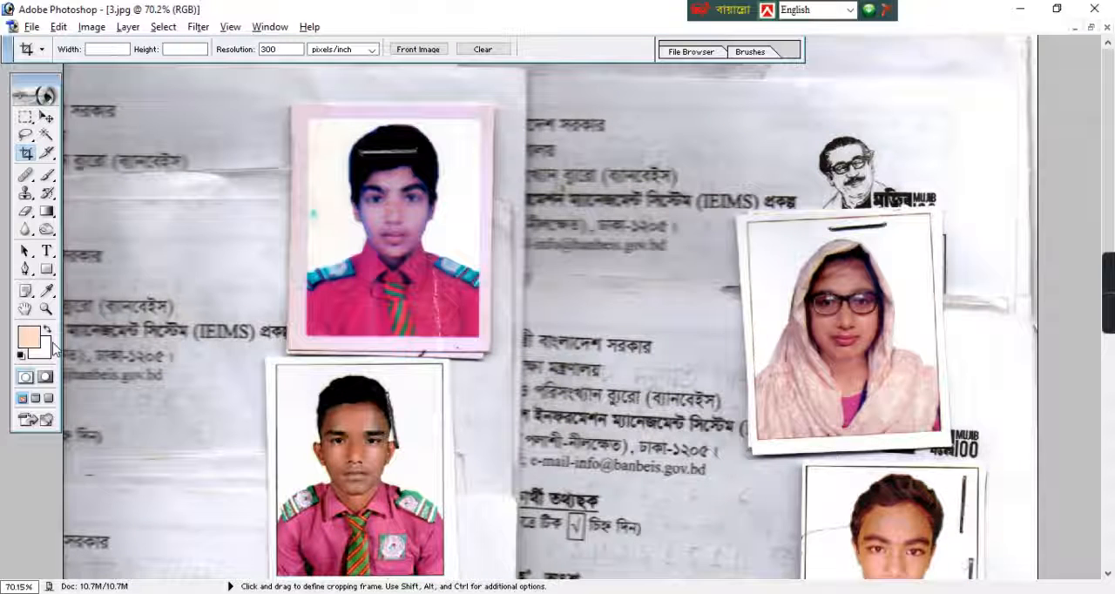
click(26, 310)
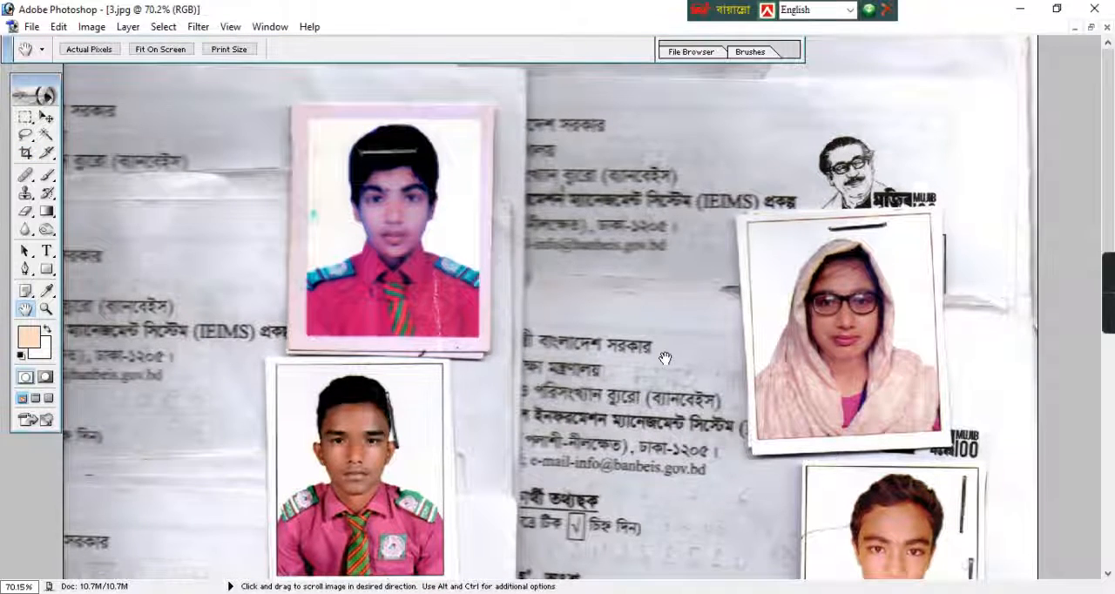
drag(661, 360, 662, 6)
scroll(749, 301, down, 5)
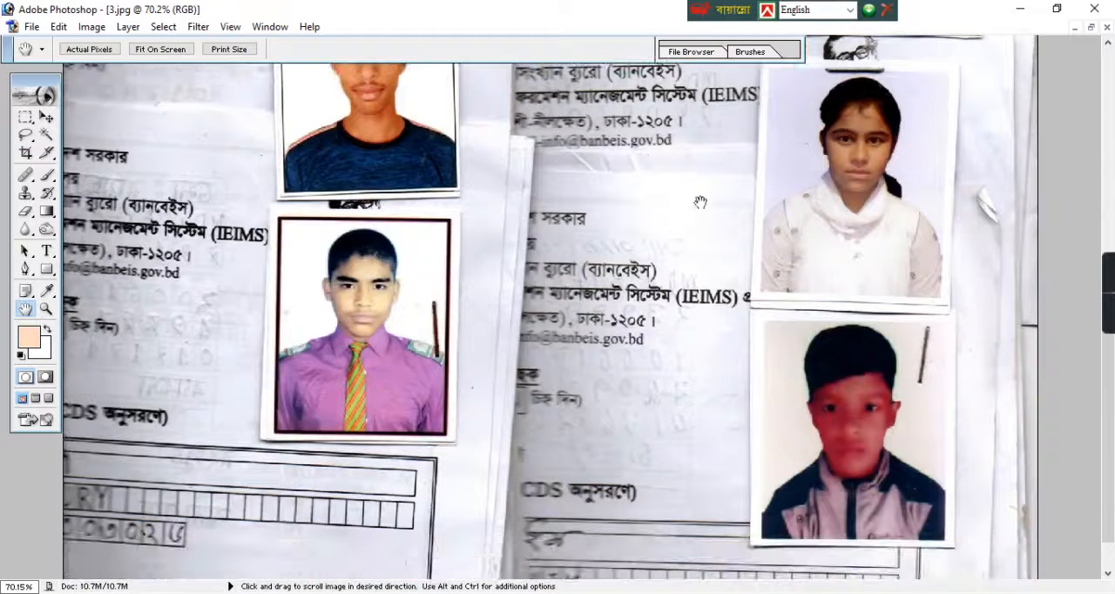
scroll(613, 405, down, 2)
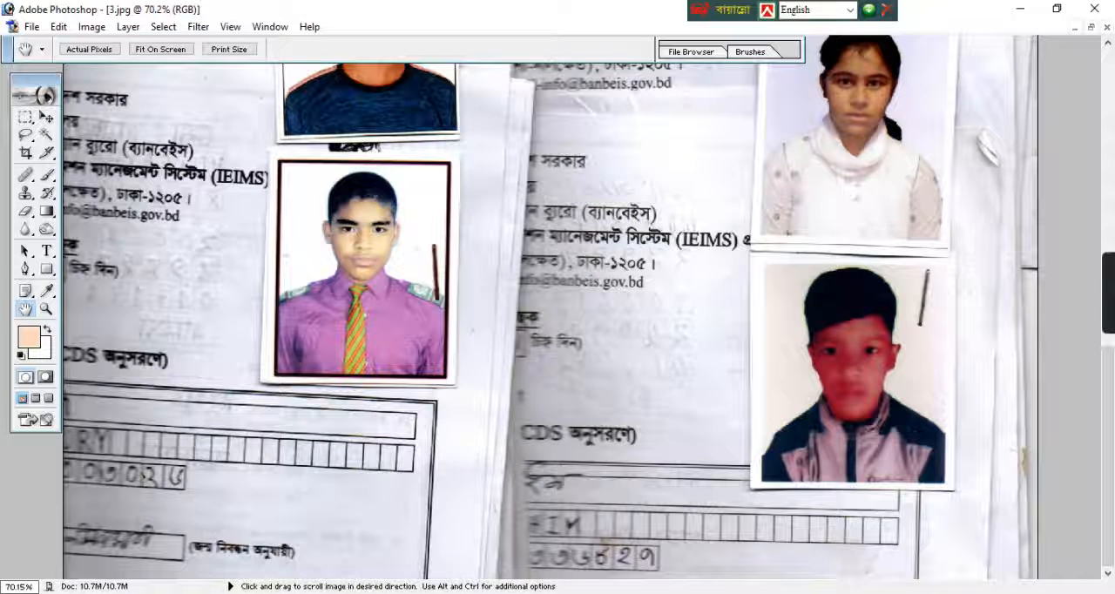
click(27, 154)
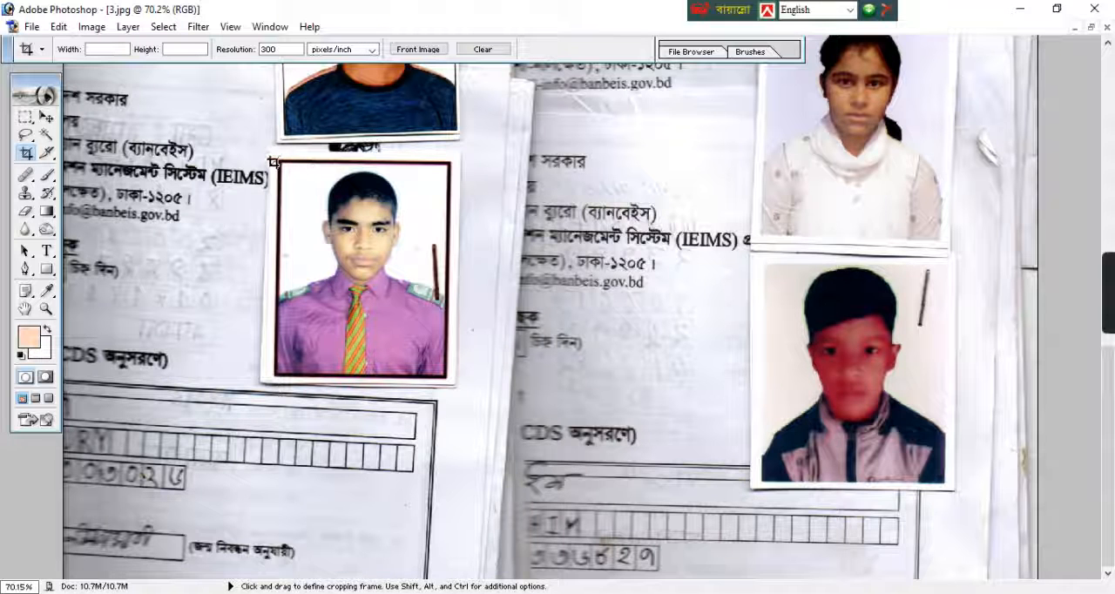
drag(279, 159, 457, 357)
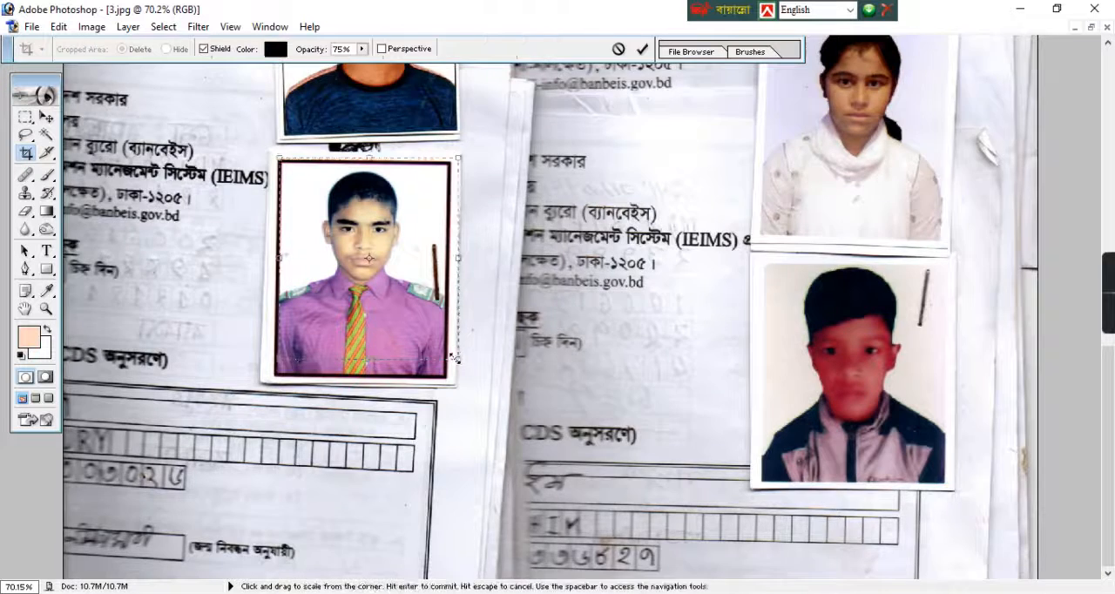
drag(477, 280, 467, 269)
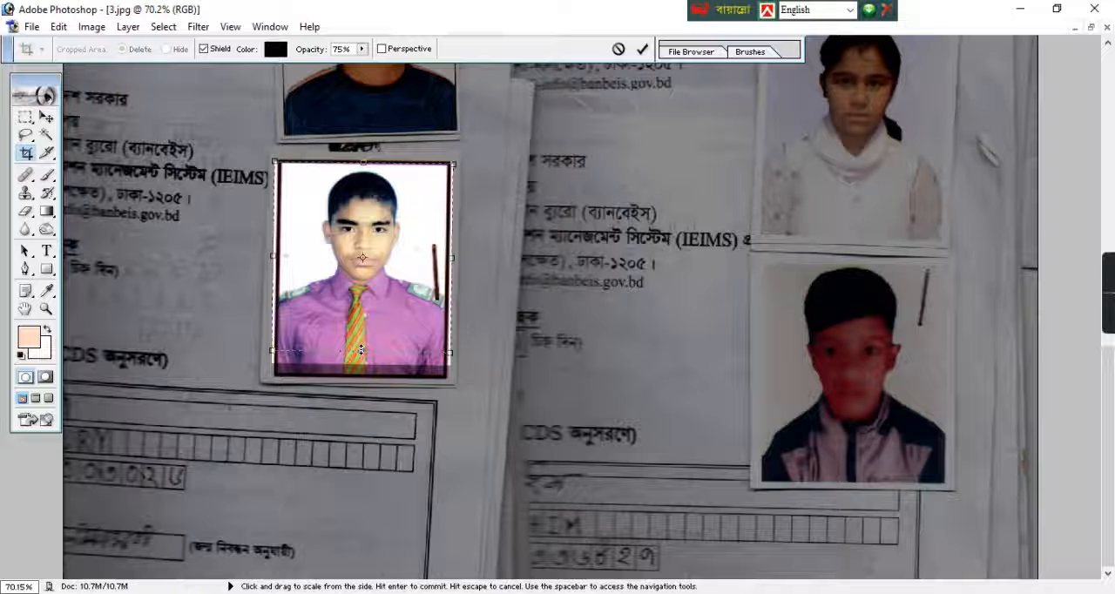
drag(364, 362, 361, 349)
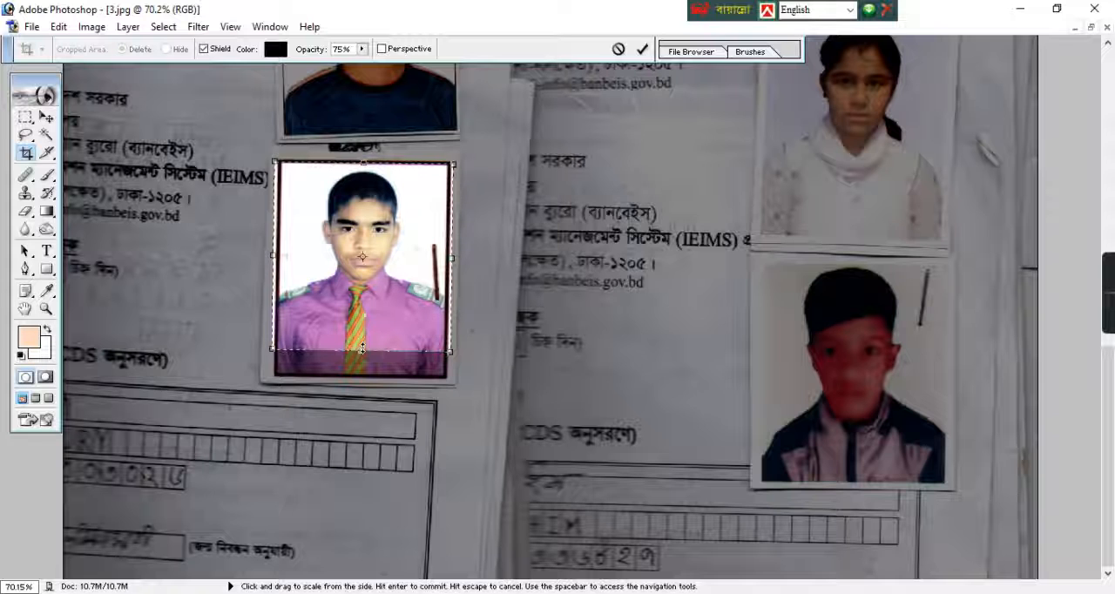
key(Return)
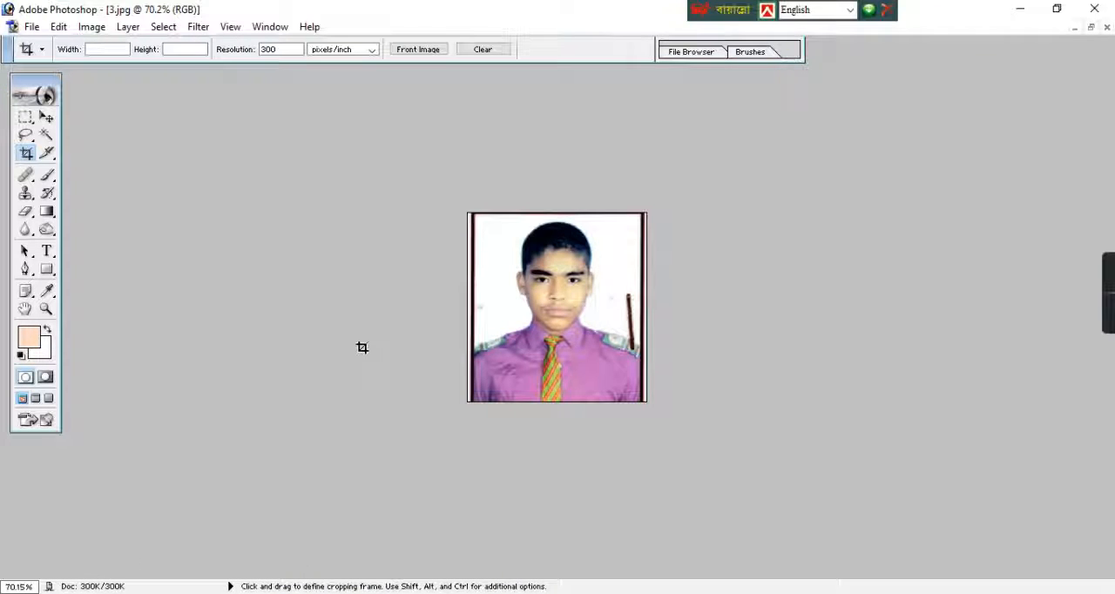
Resize the cropped portrait to 300 pixels wide by 300 pixels high
click(91, 27)
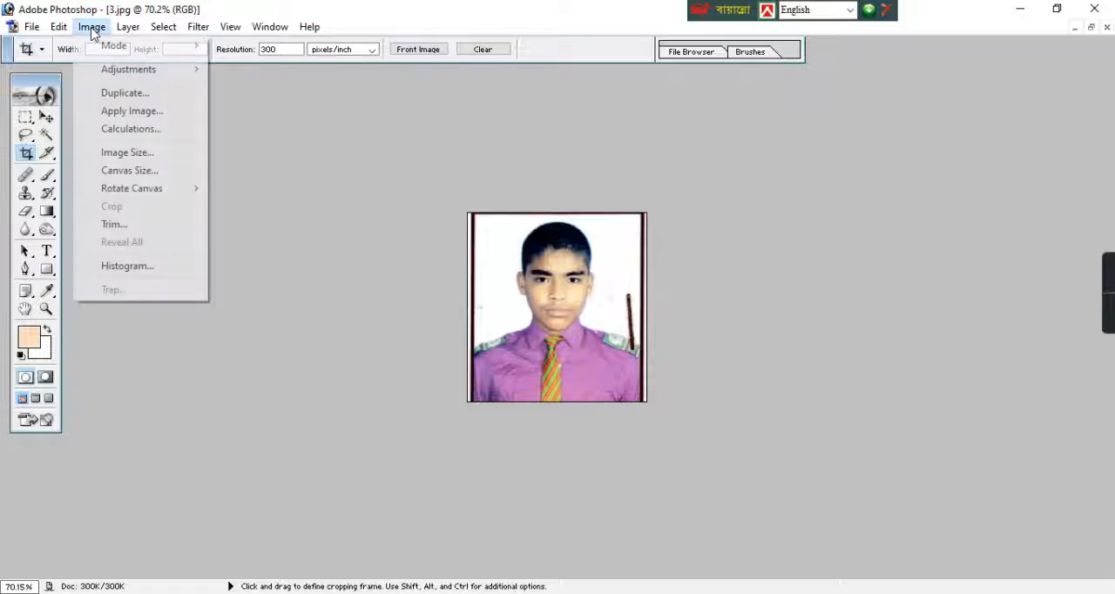
click(124, 152)
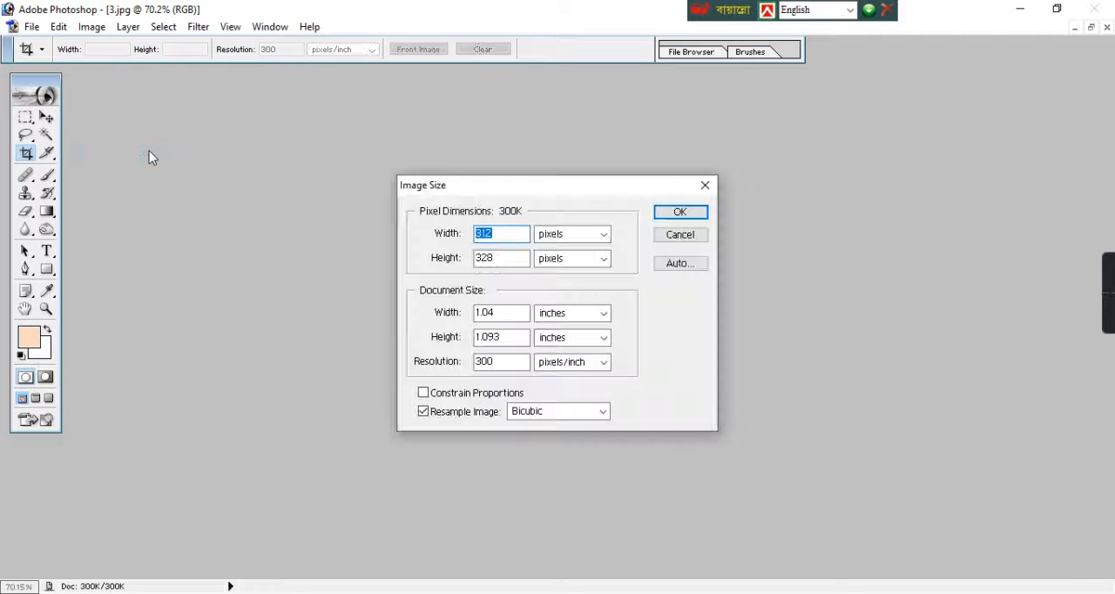
drag(500, 234, 473, 233)
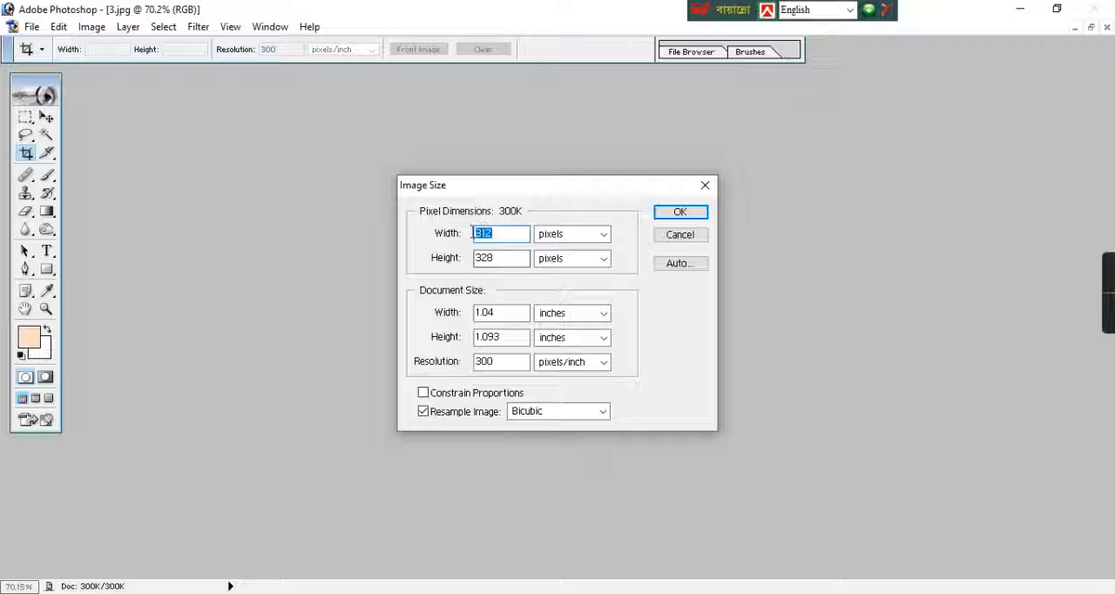
text(300)
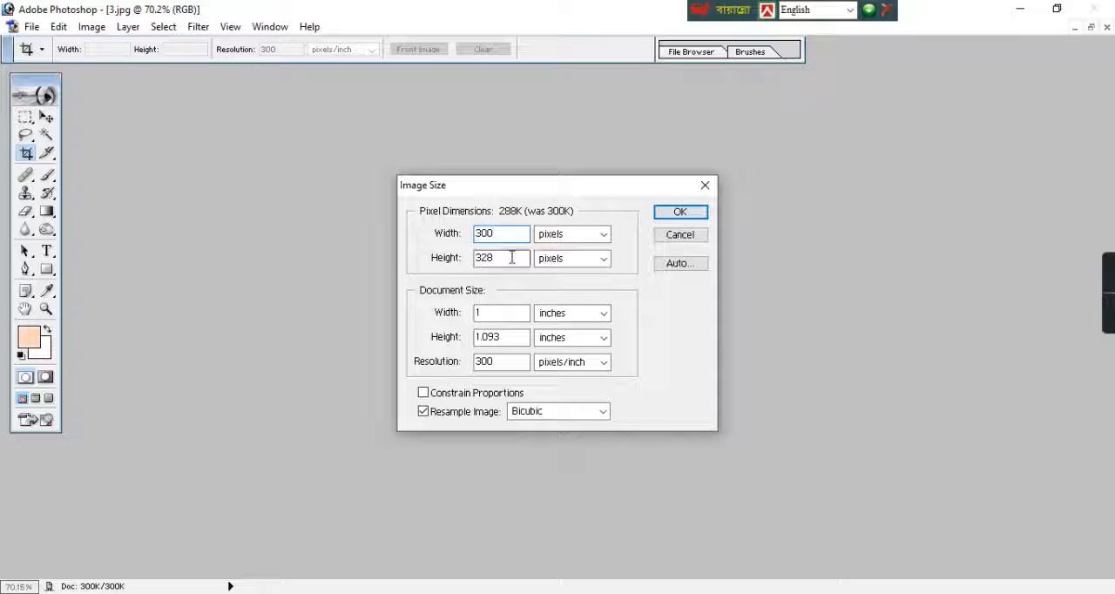
drag(515, 257, 403, 258)
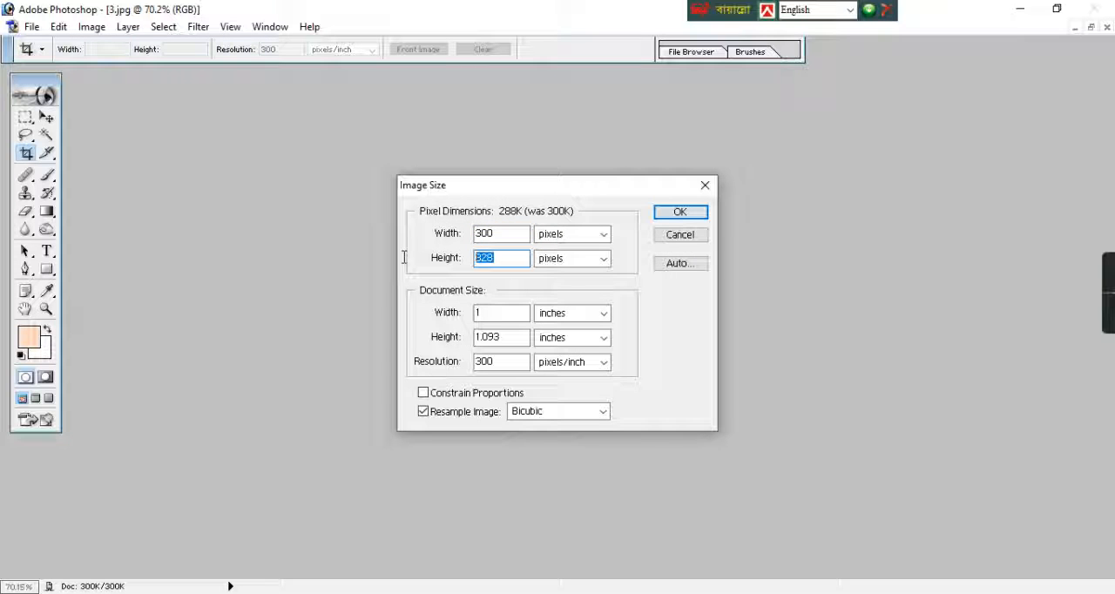
text(00)
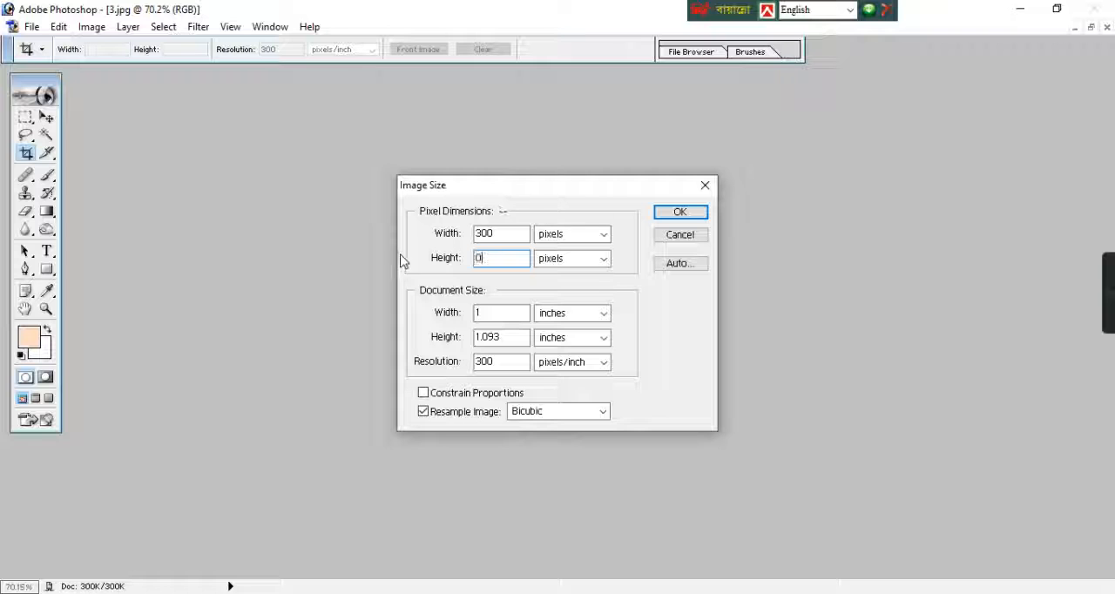
key(BackSpace)
key(BackSpace)
text(300)
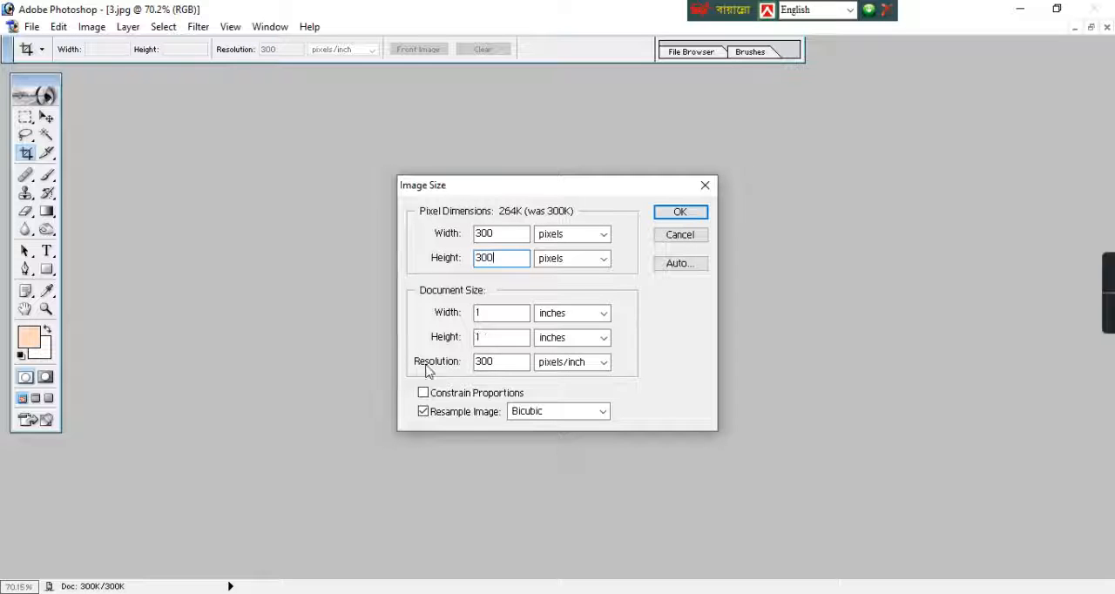
click(681, 214)
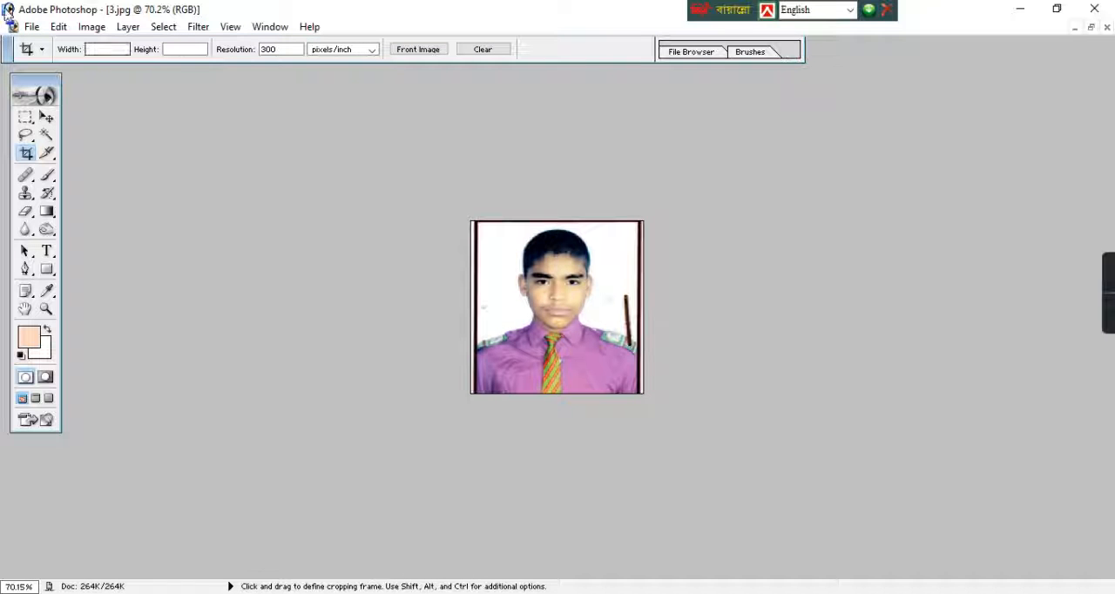
Save the portrait as a separate JPEG in the Class 8 folder, using the student's name as the file name
click(32, 27)
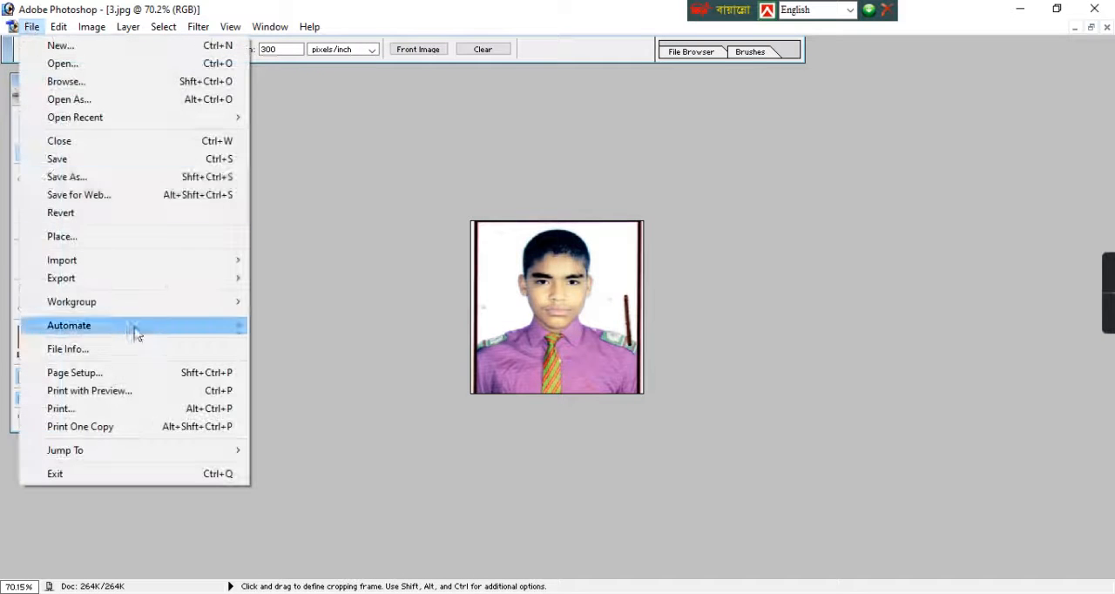
click(120, 178)
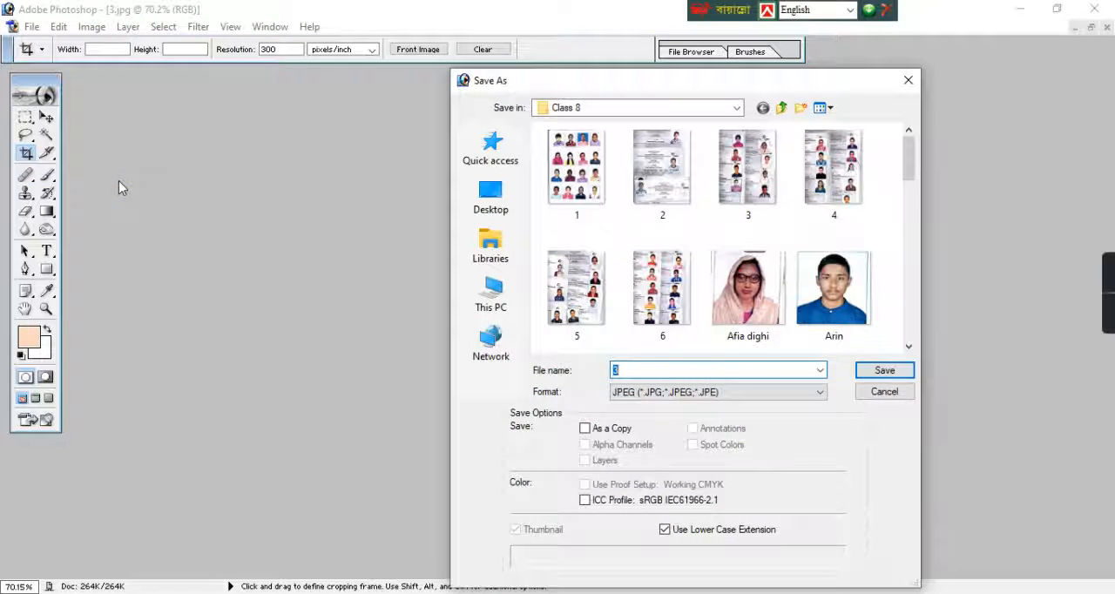
text(sa)
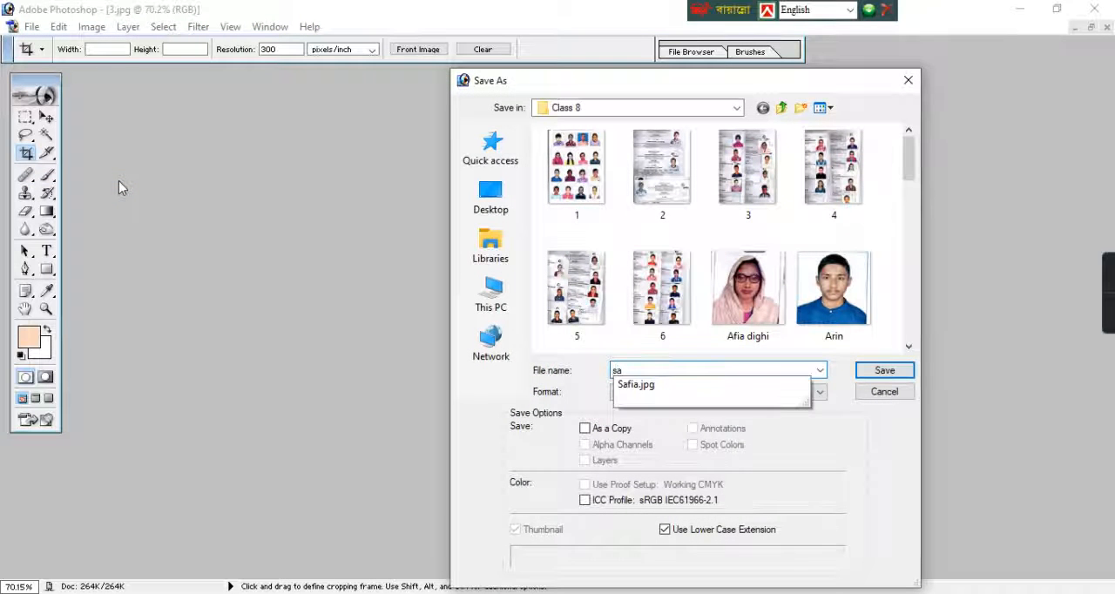
text(jid)
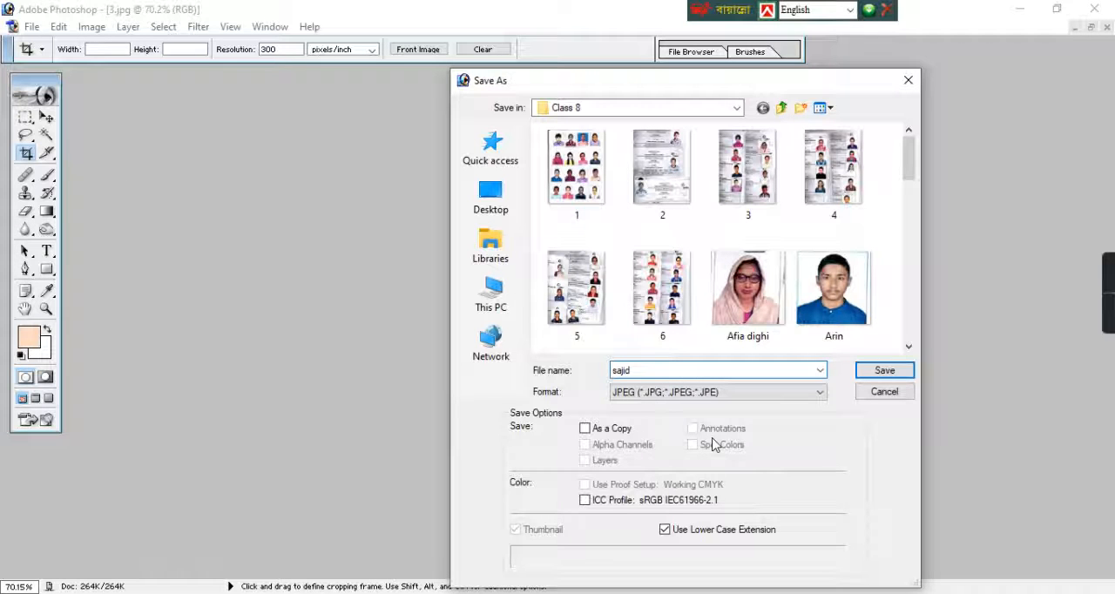
click(805, 393)
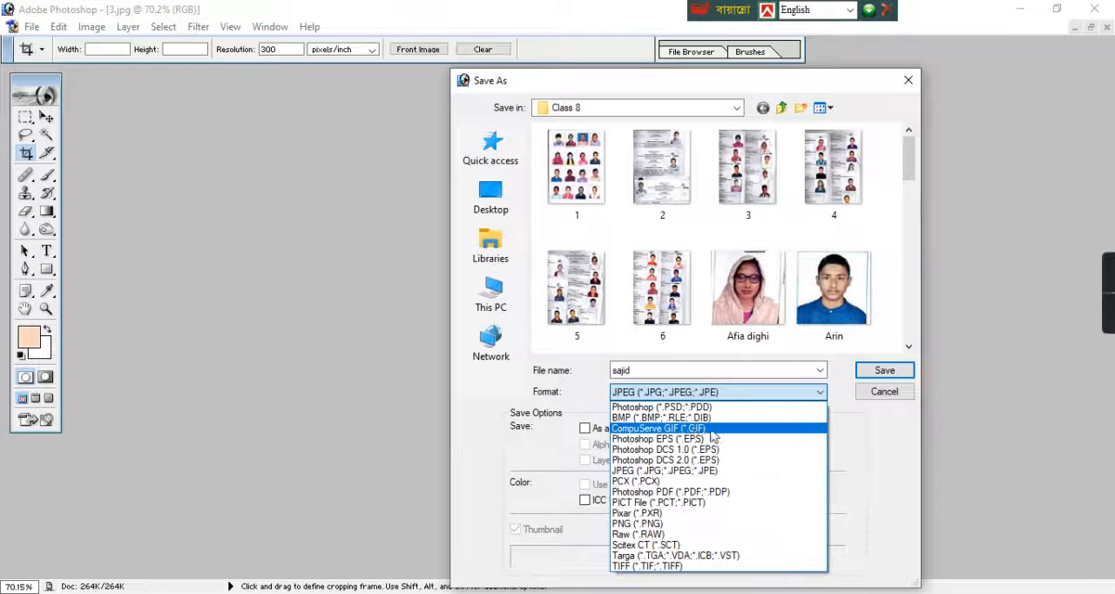
click(874, 424)
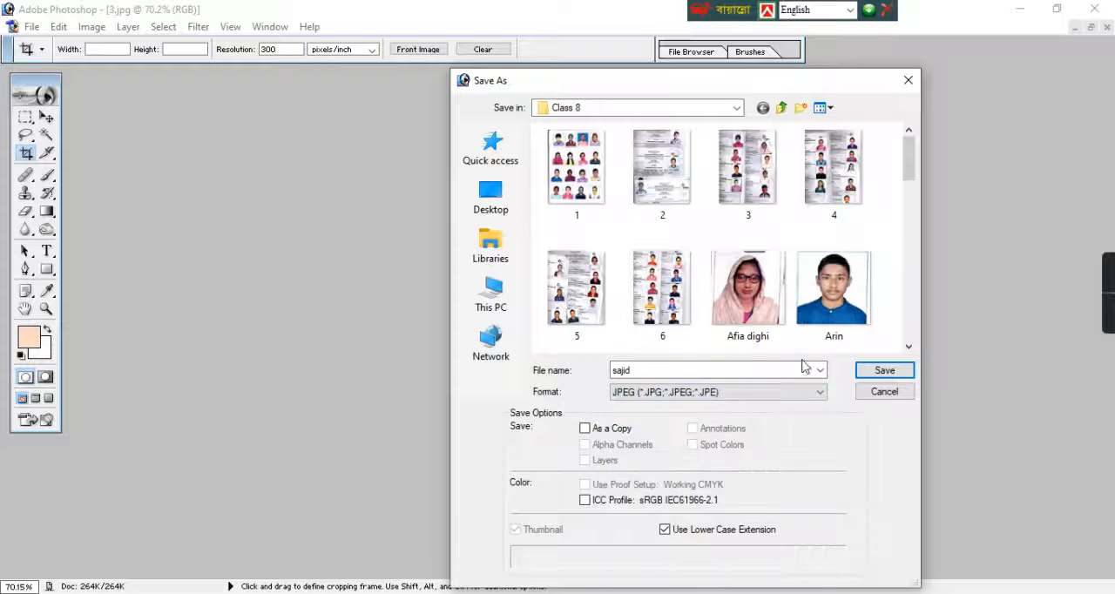
click(885, 372)
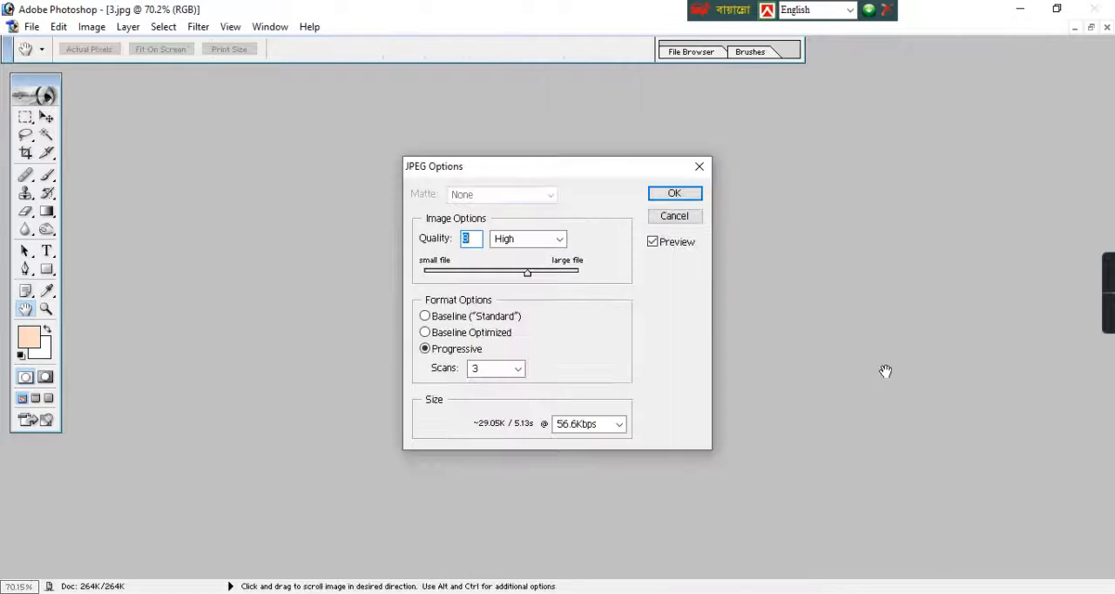
Set the JPEG quality to 3 (Low) and accept the export options
click(456, 274)
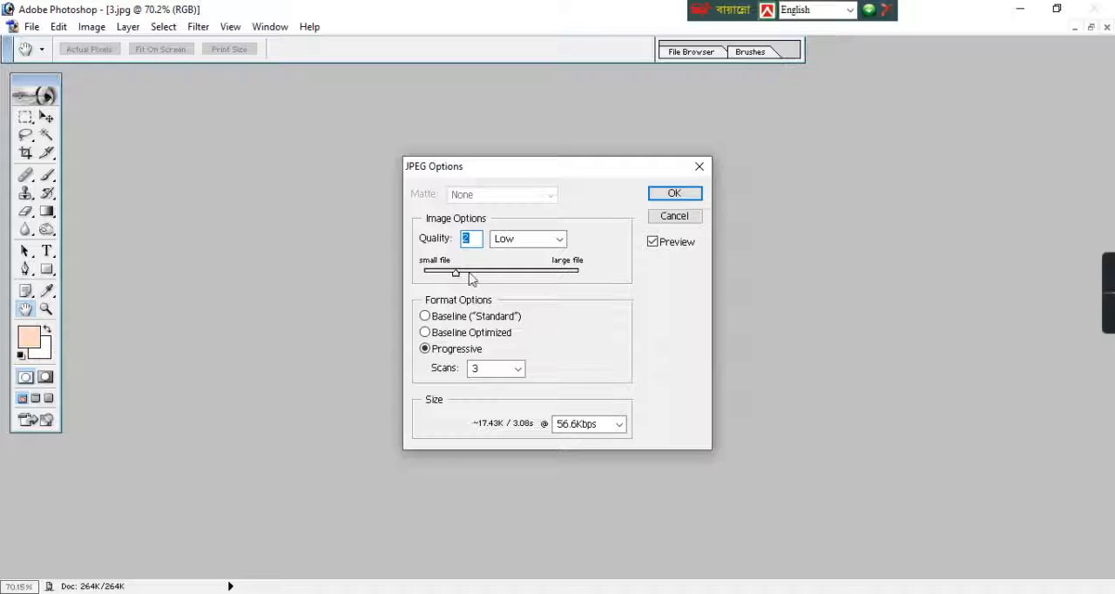
click(463, 272)
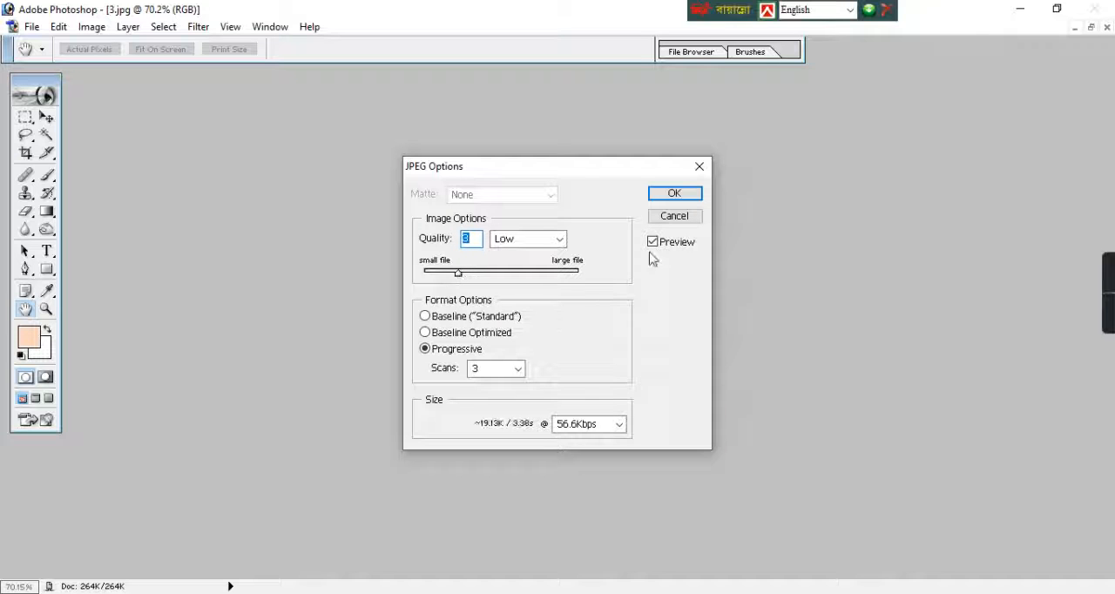
click(686, 196)
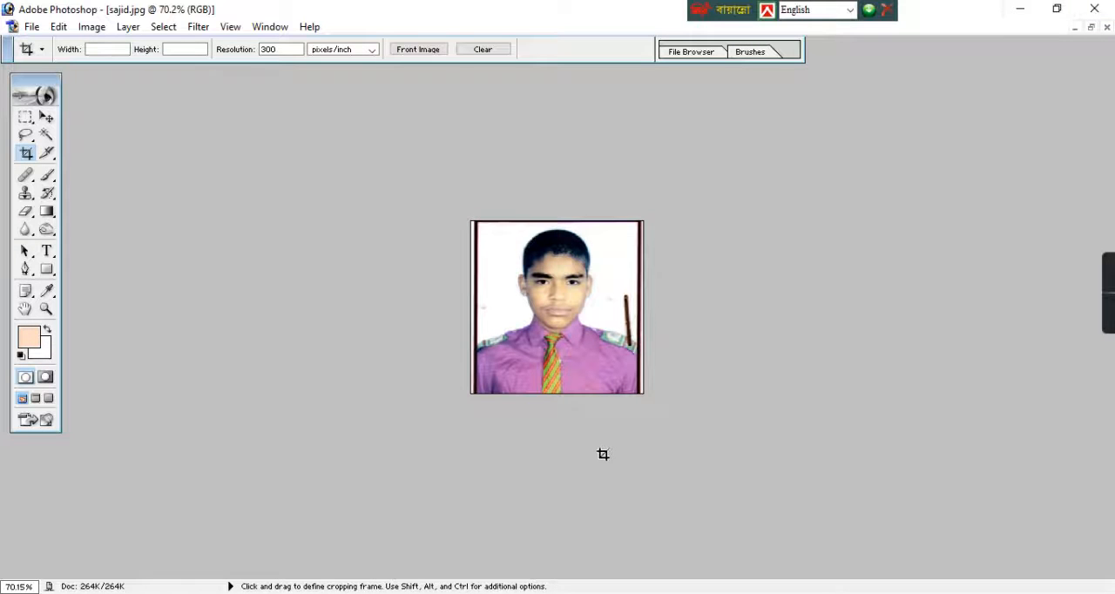
Close the saved portrait and minimize the image editor to reach the desktop
click(1106, 27)
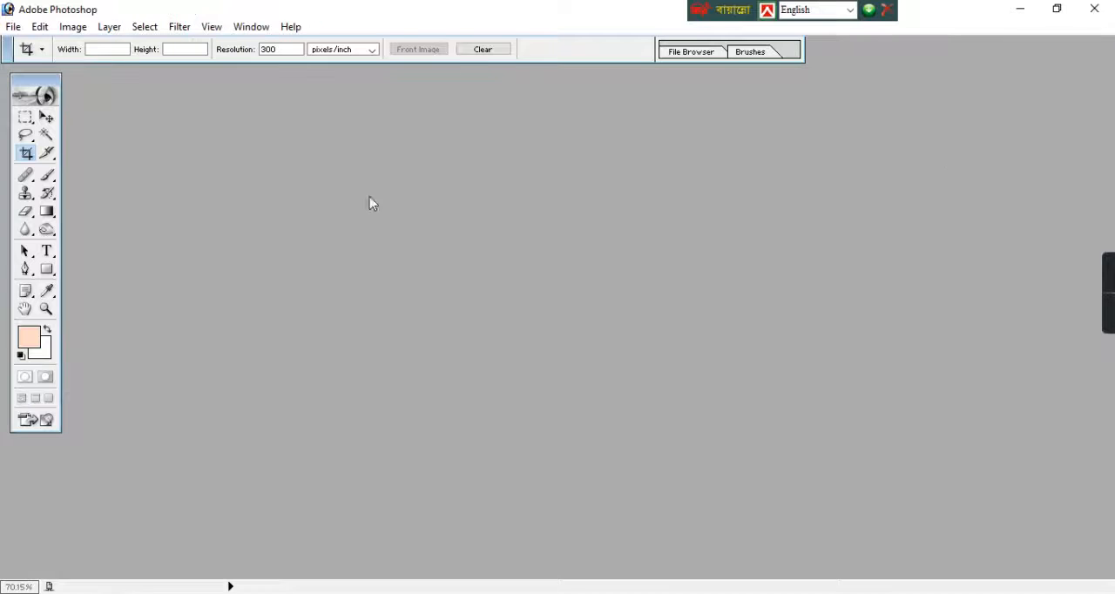
click(1020, 13)
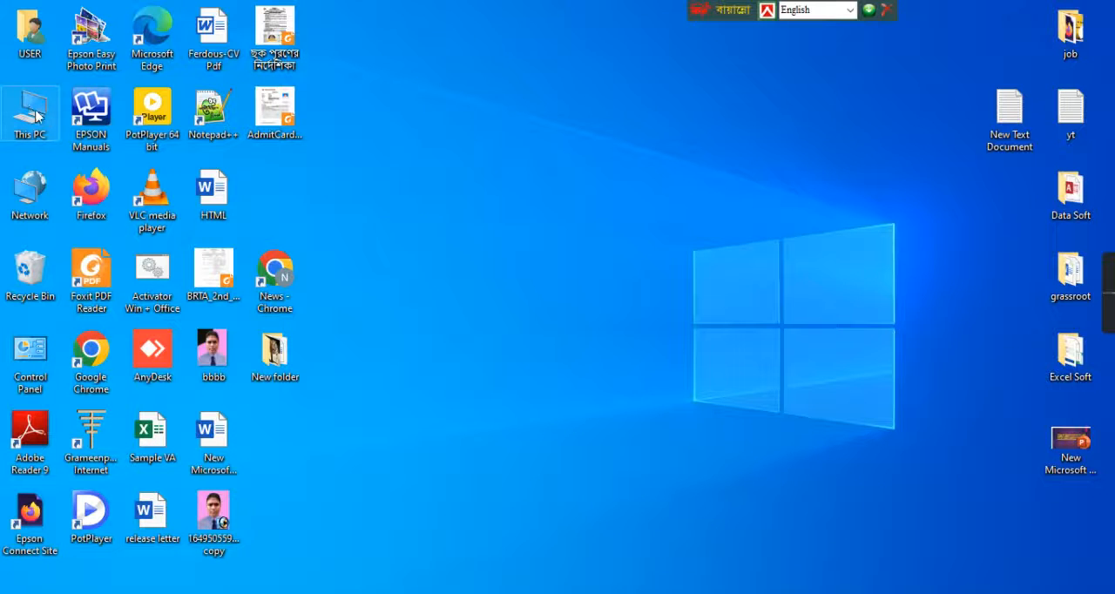
Open the Class 8 folder inside Al hera School on New Volume (D:) in File Explorer
double_click(30, 112)
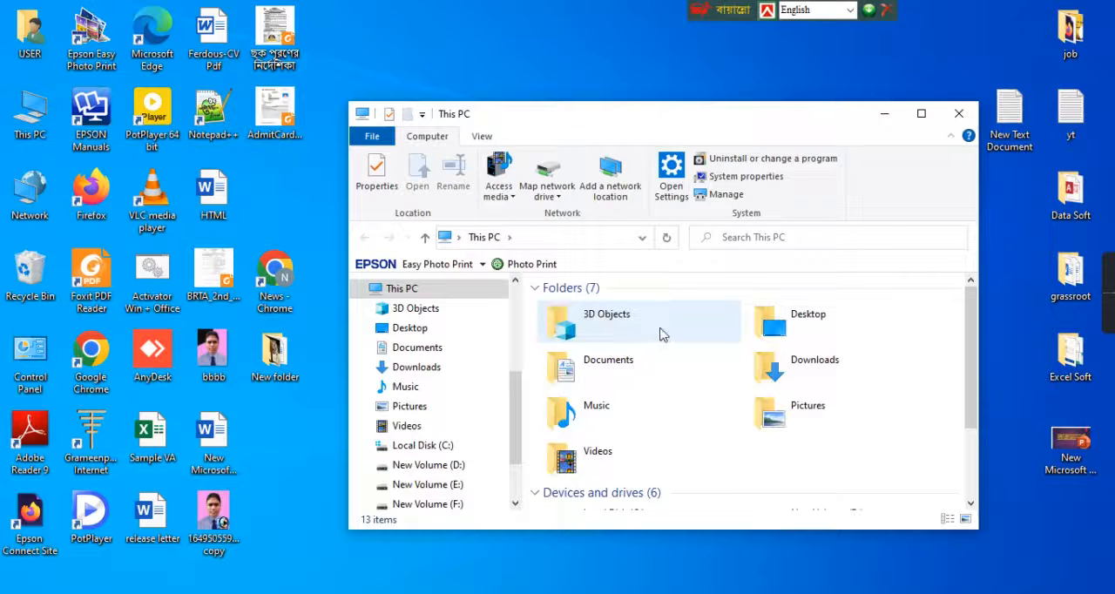
click(440, 465)
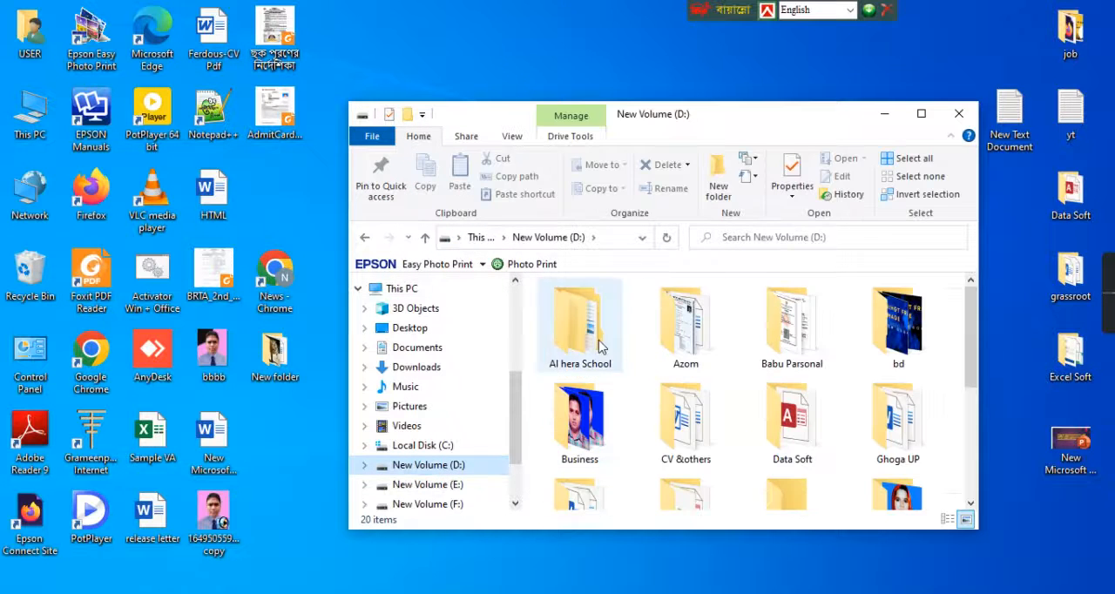
double_click(610, 324)
click(646, 328)
click(619, 311)
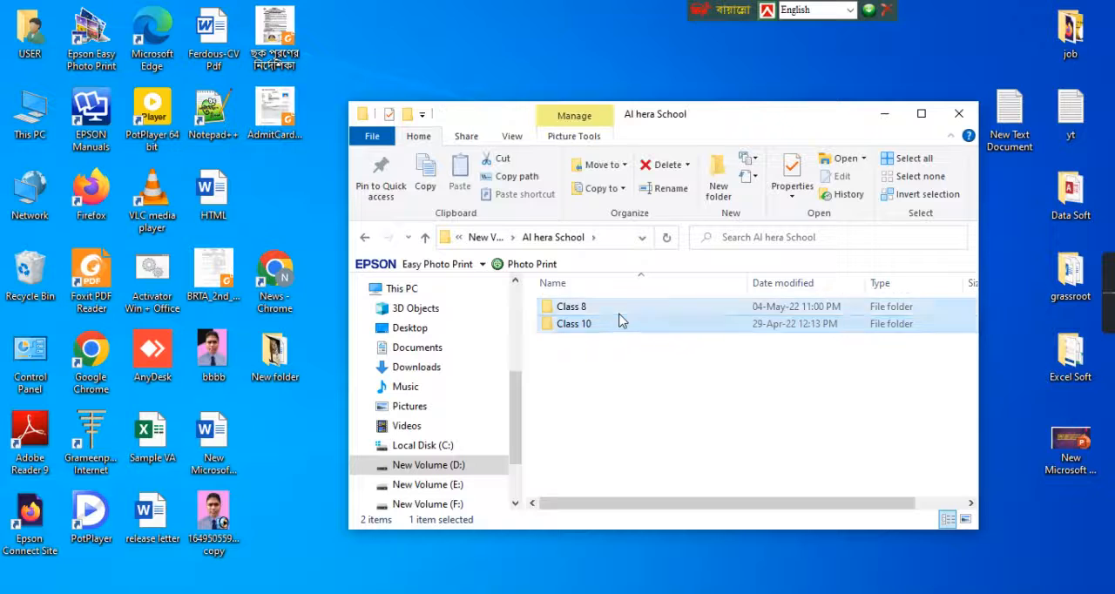
click(619, 313)
double_click(648, 314)
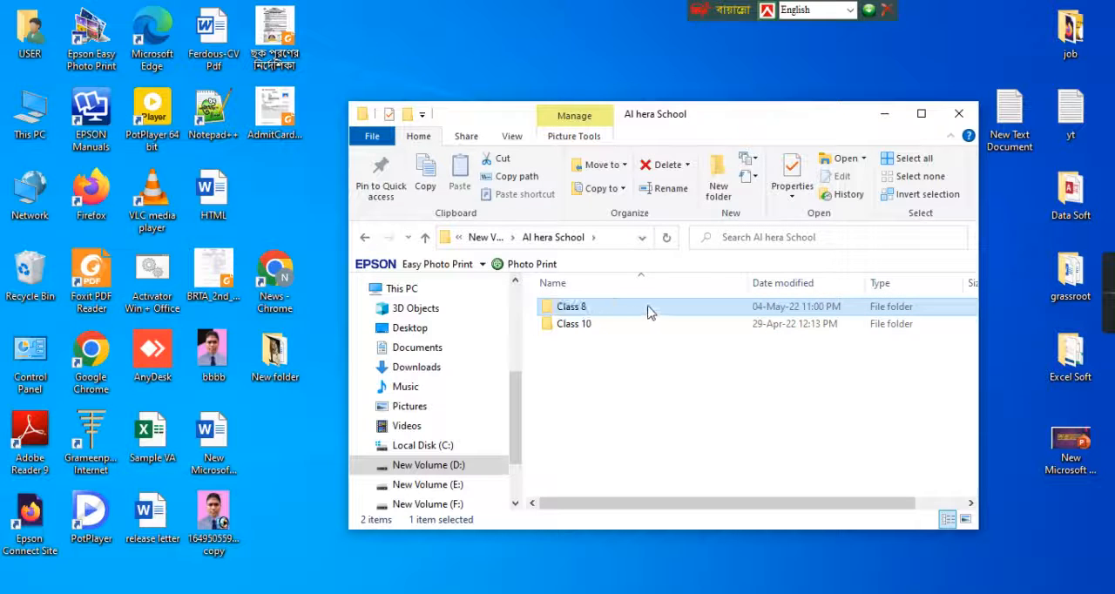
Find the newly saved student portrait in the Class 8 folder, open it for viewing and move the photo window aside
scroll(869, 327, down, 1)
scroll(857, 322, down, 5)
scroll(801, 348, up, 2)
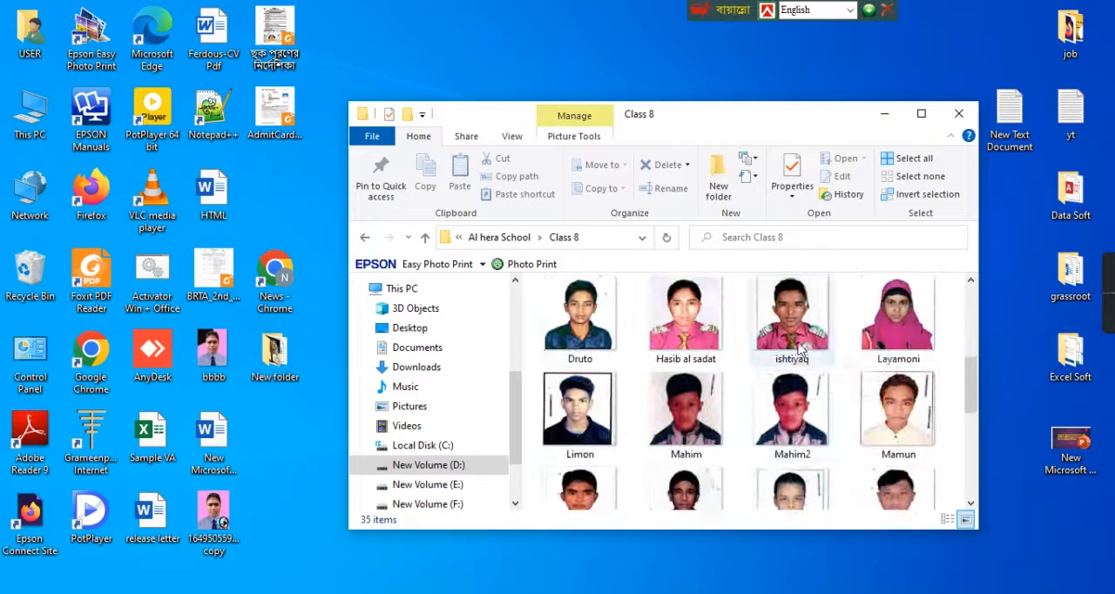
scroll(662, 392, down, 4)
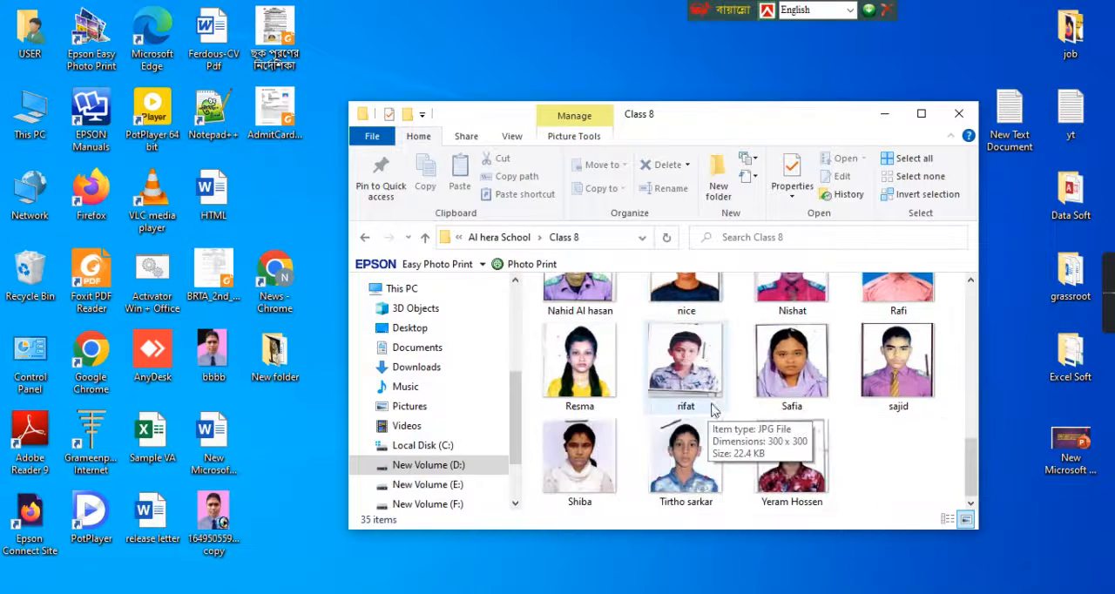
click(904, 374)
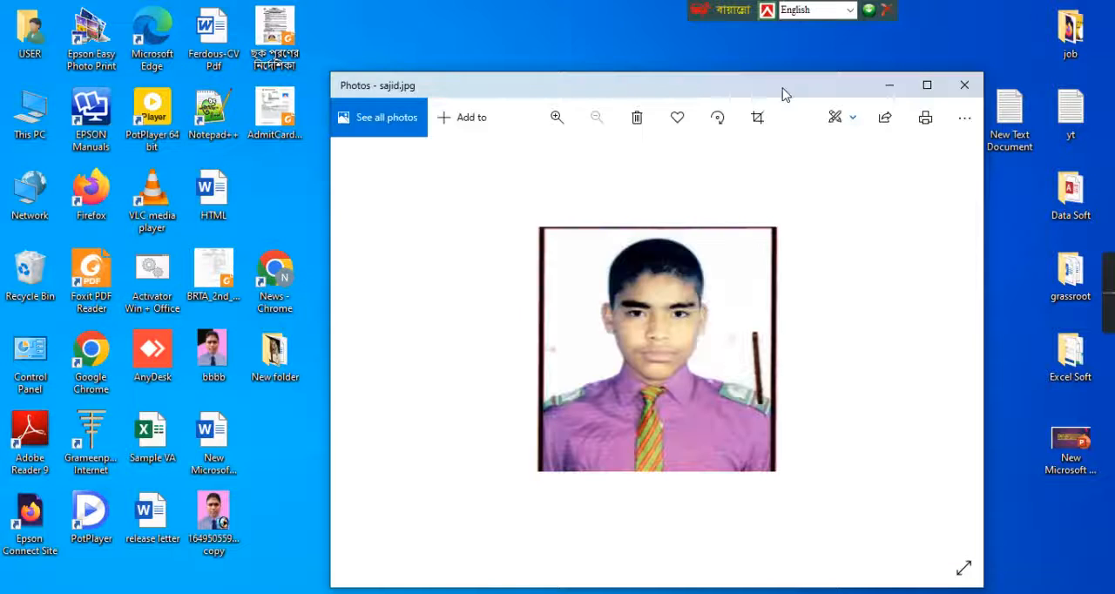
drag(784, 92, 542, 92)
Check the saved portrait's file size in its properties, and close the properties and the folder window
click(896, 371)
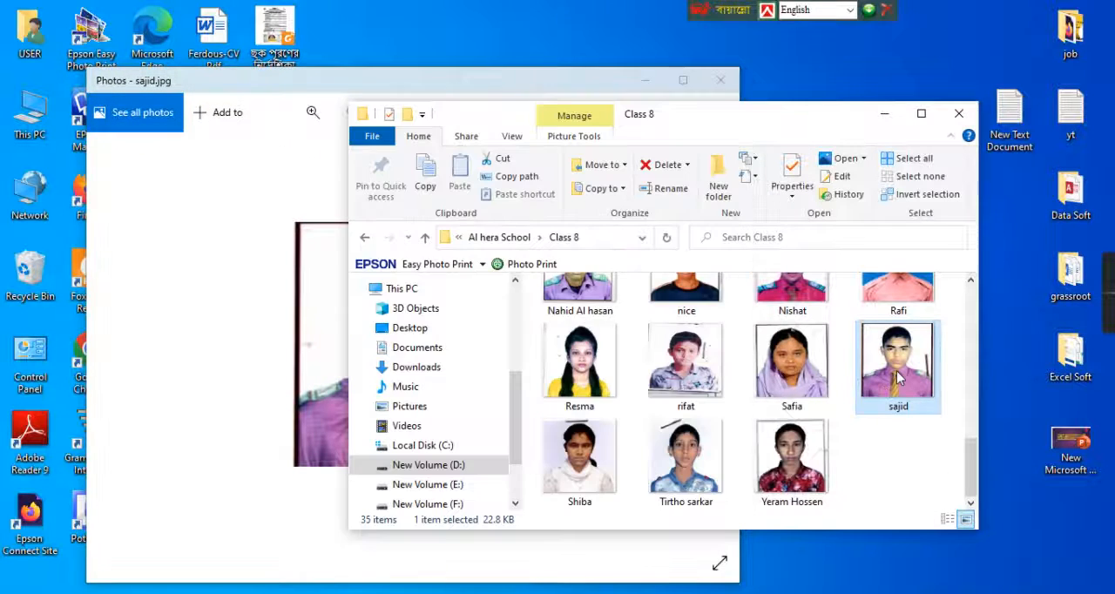
right_click(894, 368)
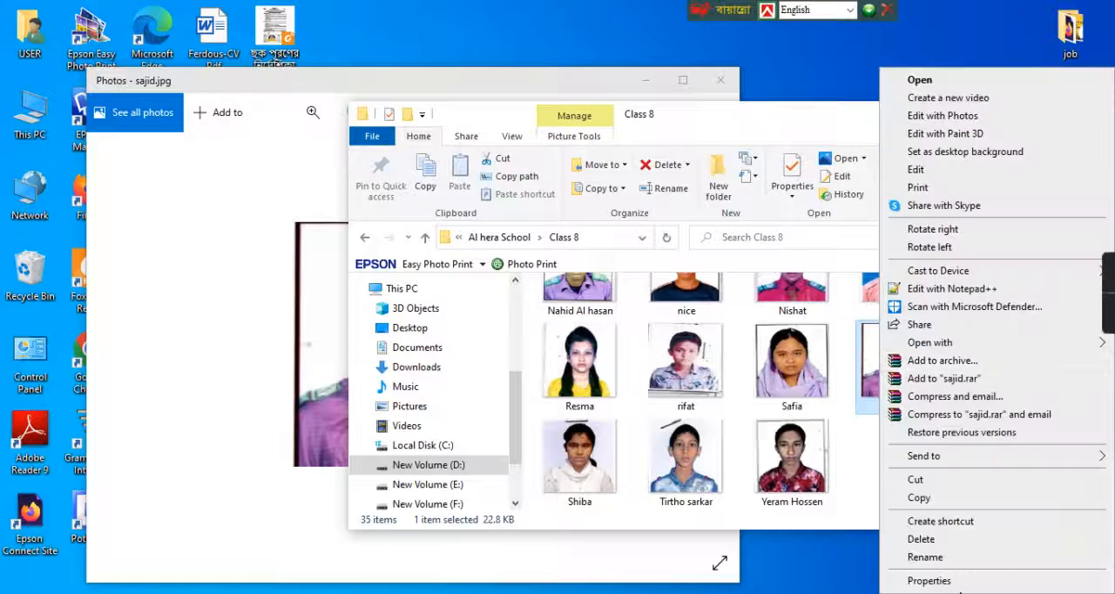
click(928, 581)
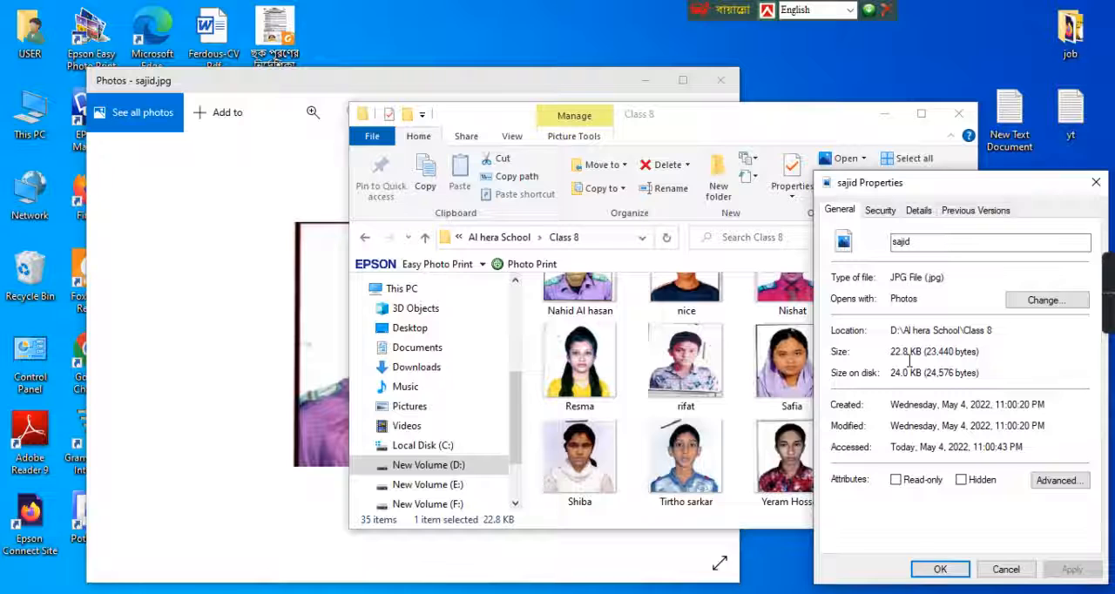
click(1096, 183)
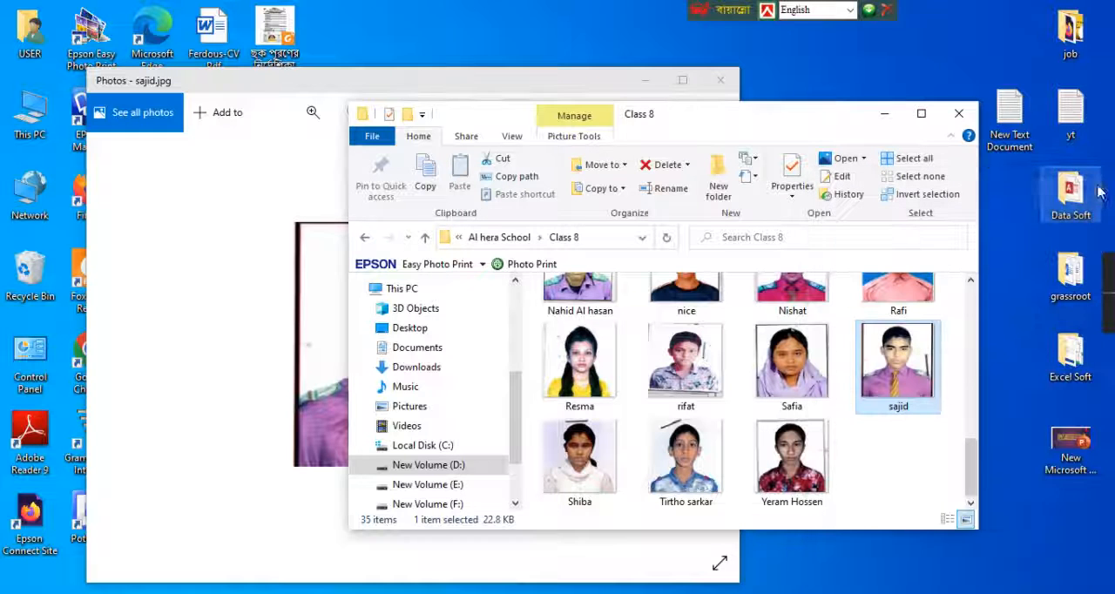
click(959, 116)
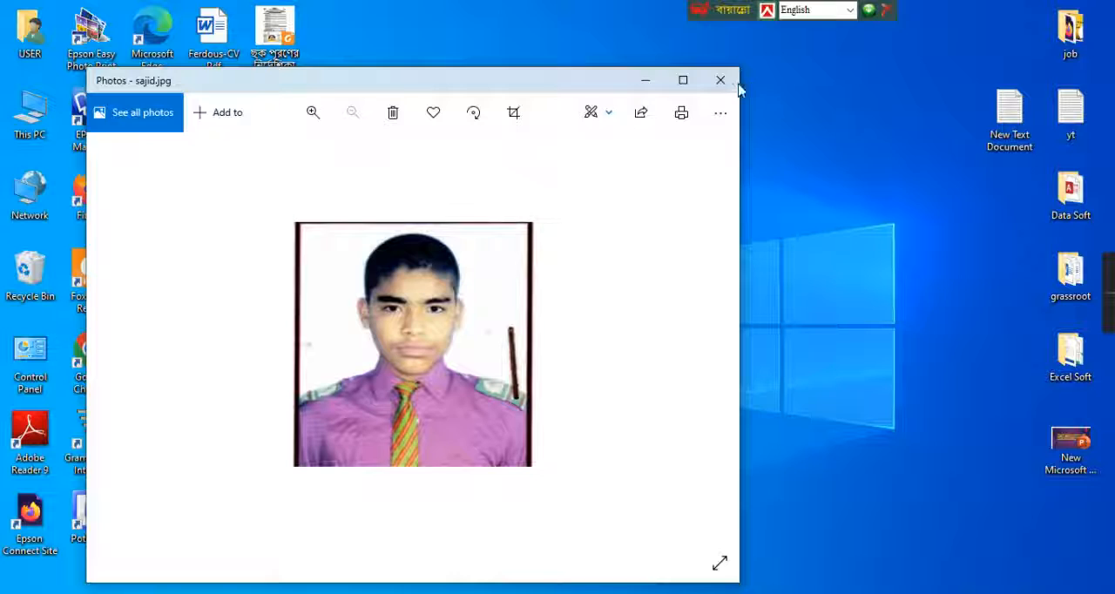